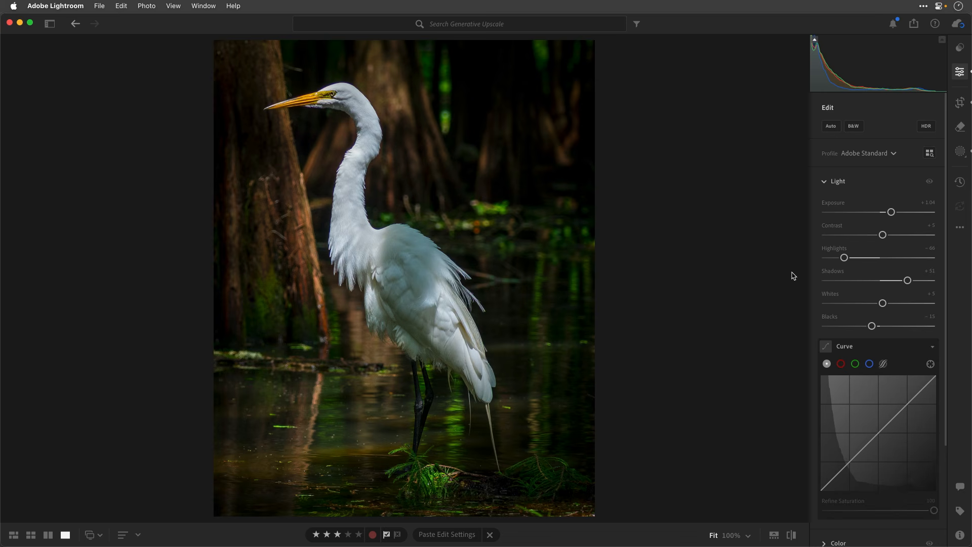
Reposition the egret photo slightly within its existing 5 x 4 crop.
left_click(960, 103)
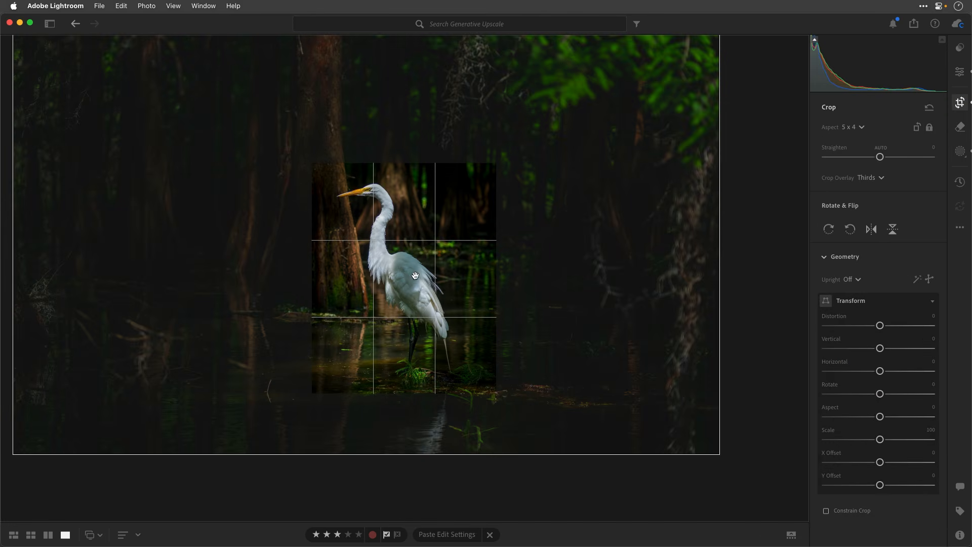
mouse_move(415, 275)
left_mouse_down()
mouse_move(426, 266)
mouse_move(409, 263)
mouse_move(418, 260)
mouse_move(404, 273)
mouse_move(423, 281)
left_mouse_up()
Set the crop aspect to As Shot (3 x 2) and show the photo's info.
left_click(862, 129)
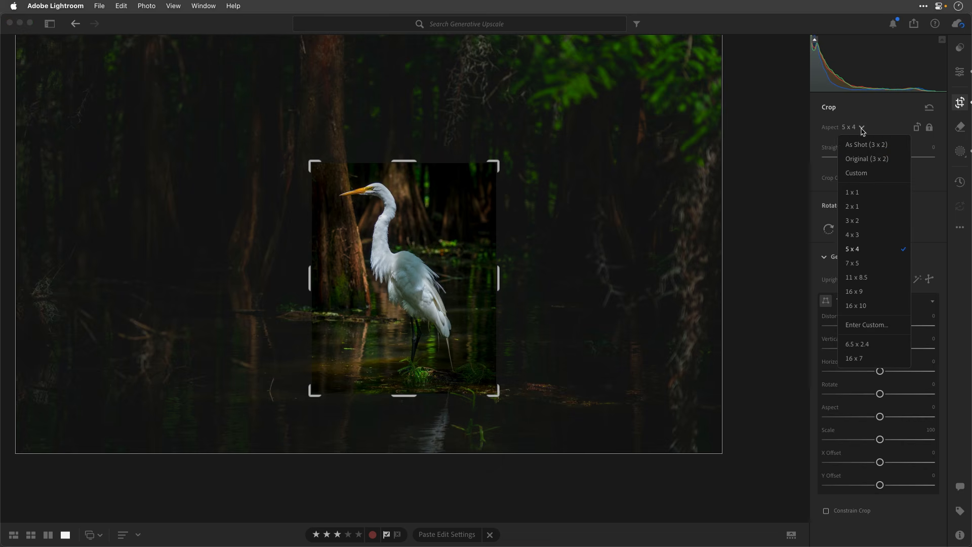
left_click(895, 147)
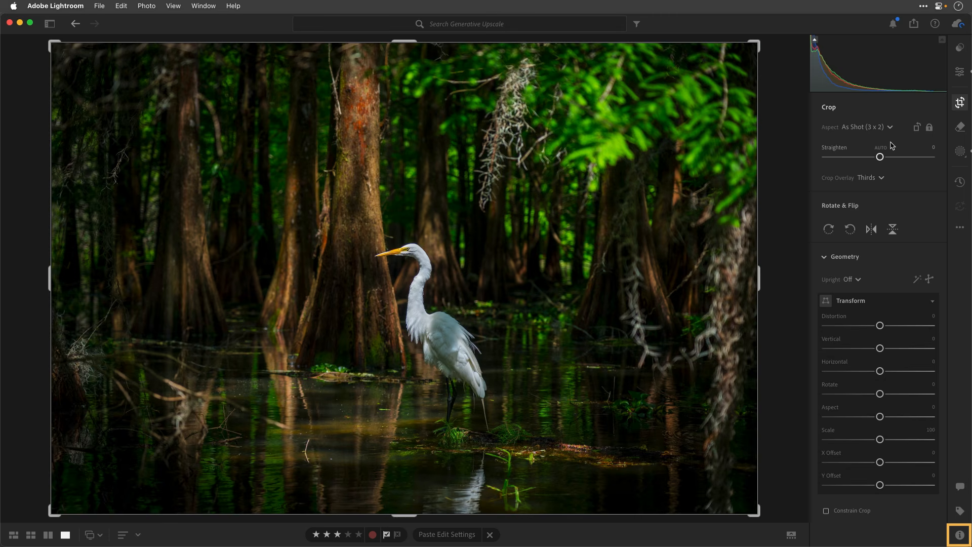
key("i")
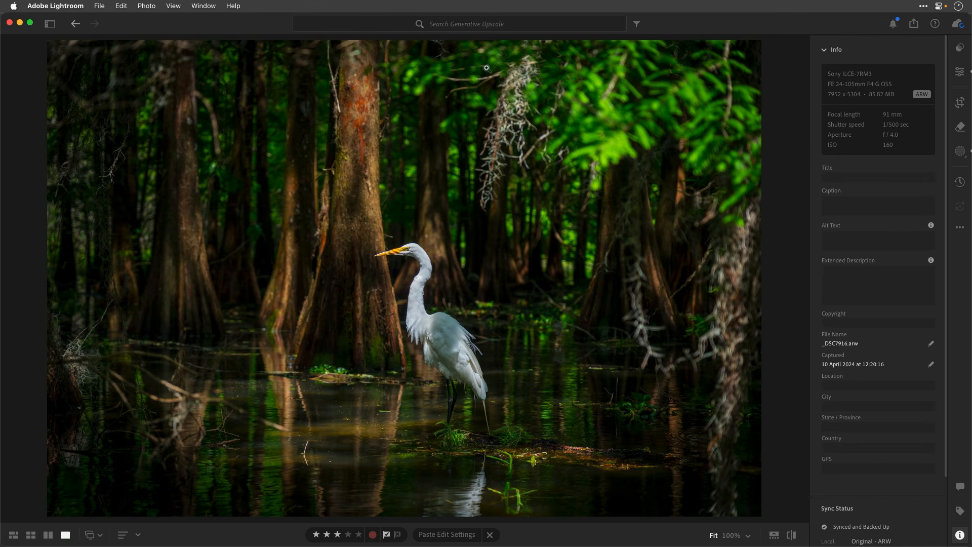
Undo the crop rectangle change and refresh the photo's info to check the cropped dimensions.
left_click(127, 10)
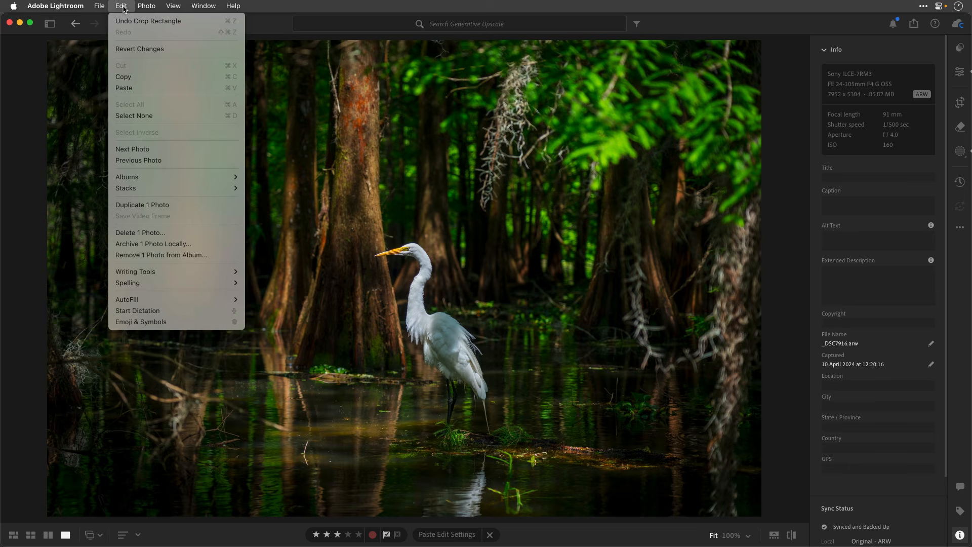
left_click(192, 22)
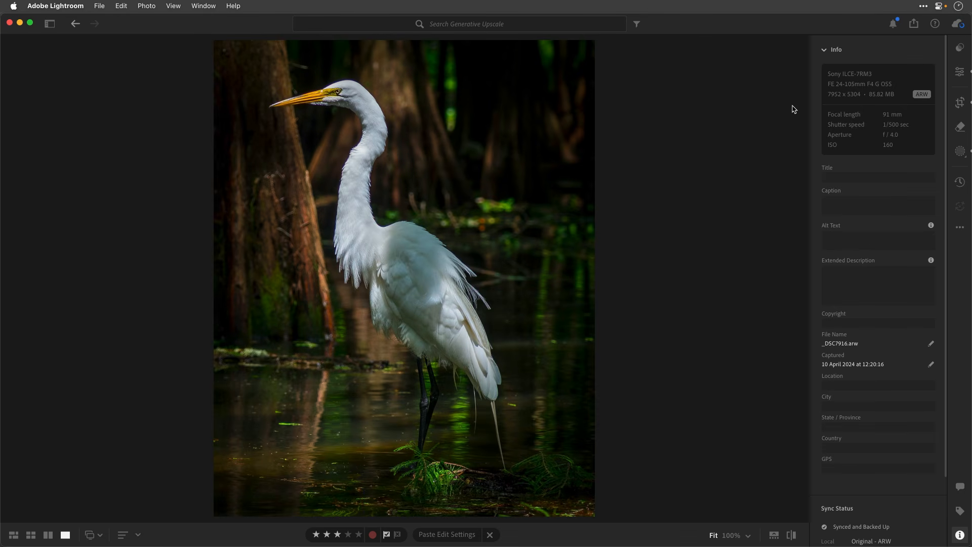
key("i")
key("i")
Check the credit balance in Generative Upscale and upscale the cropped egret photo 4x.
left_click(146, 6)
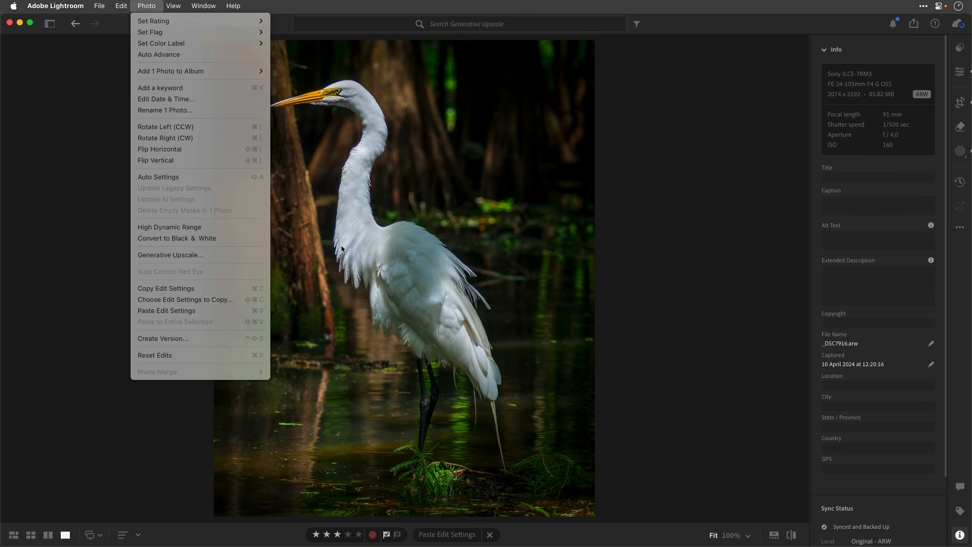
left_click(644, 225)
right_click(485, 197)
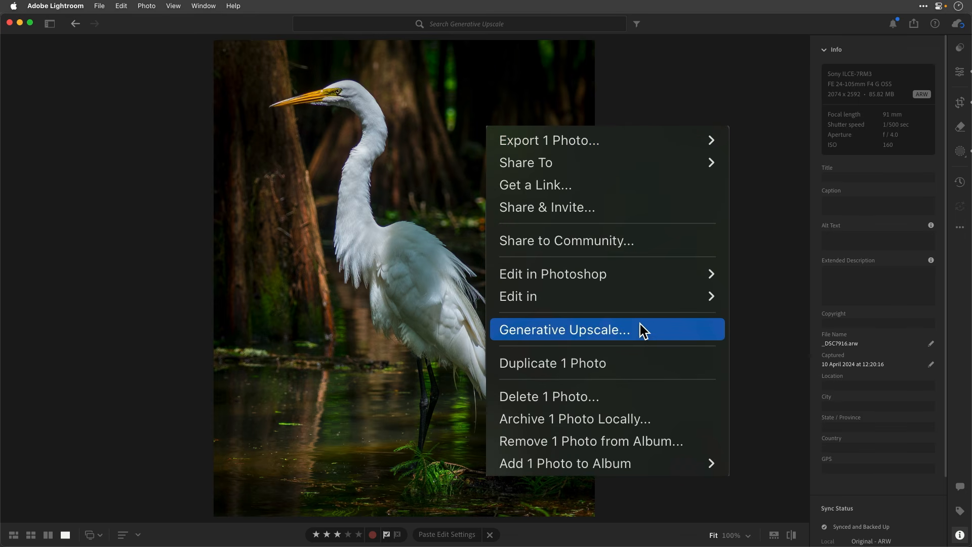
left_click(640, 324)
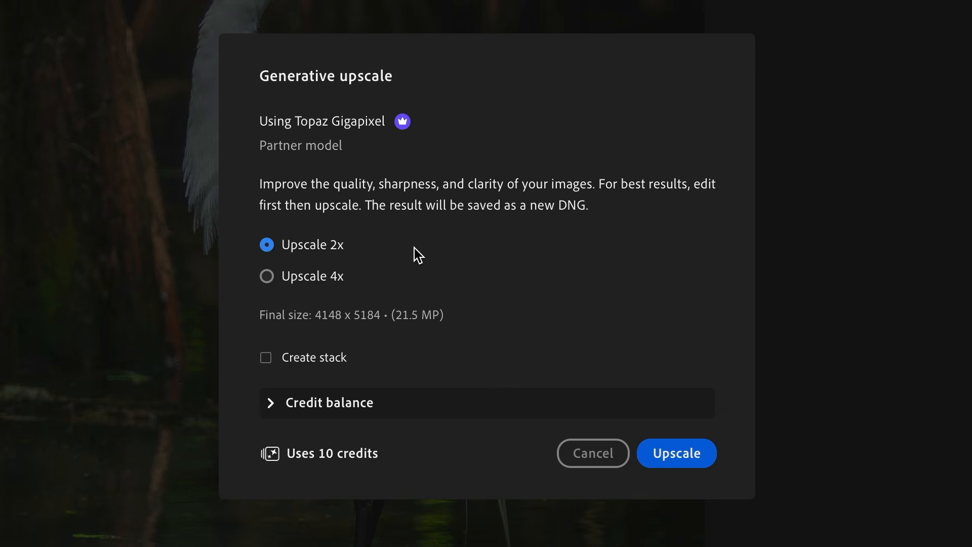
left_click(272, 403)
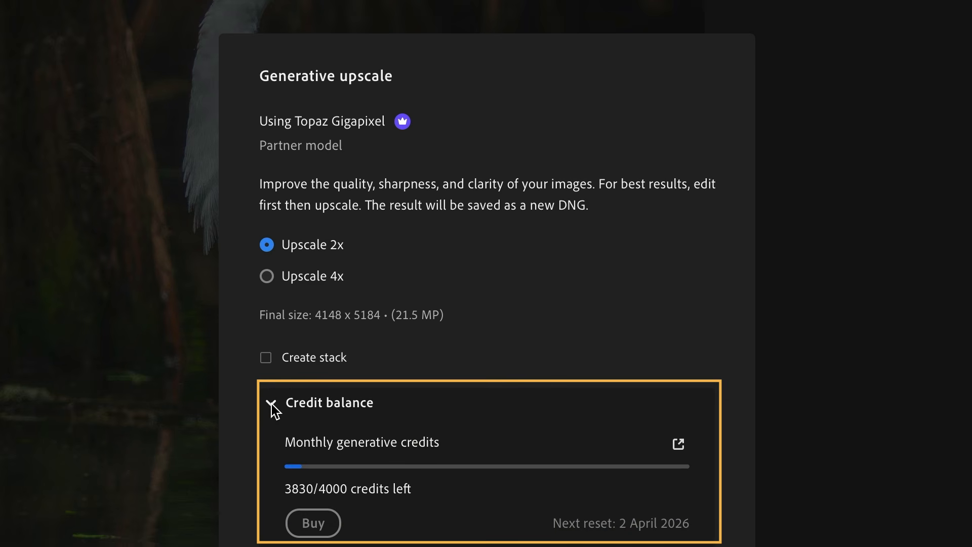
left_click(272, 405)
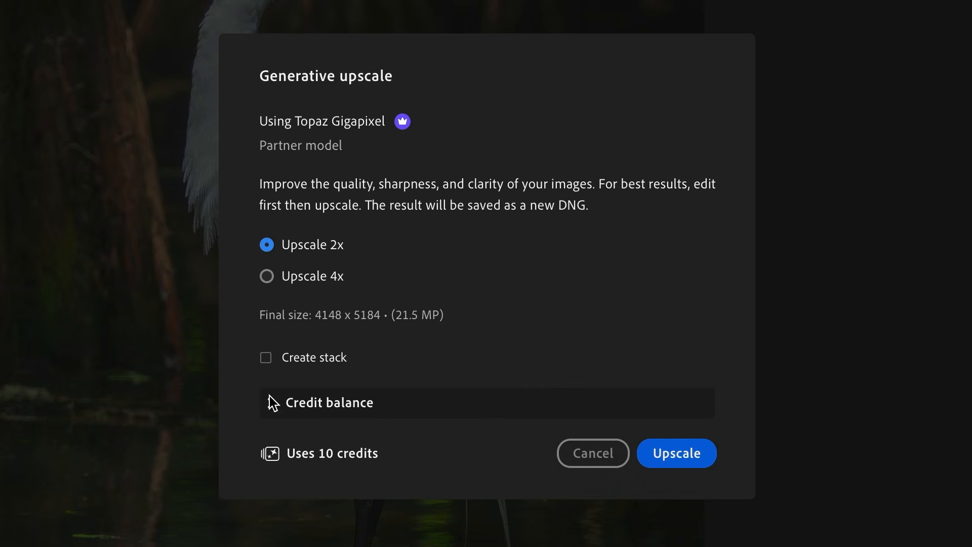
left_click(267, 277)
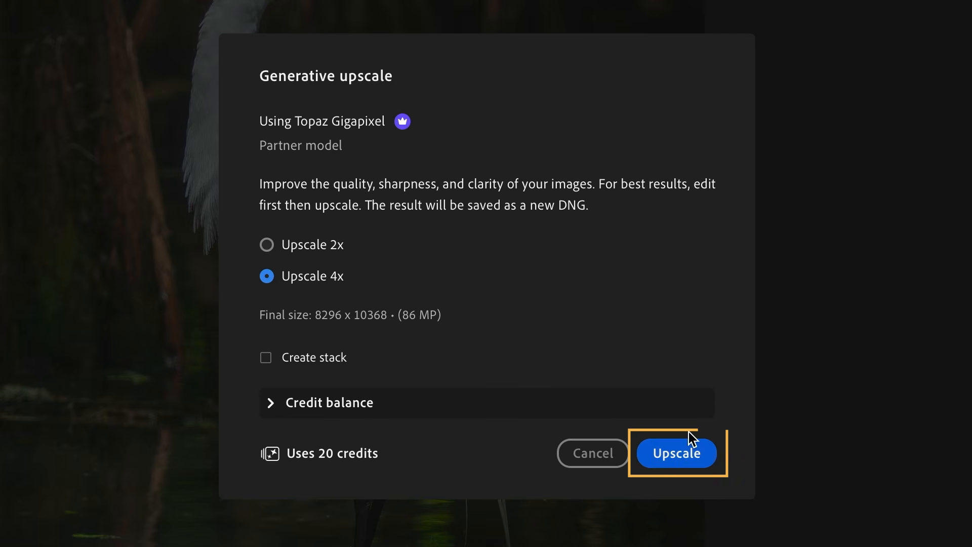
left_click(680, 452)
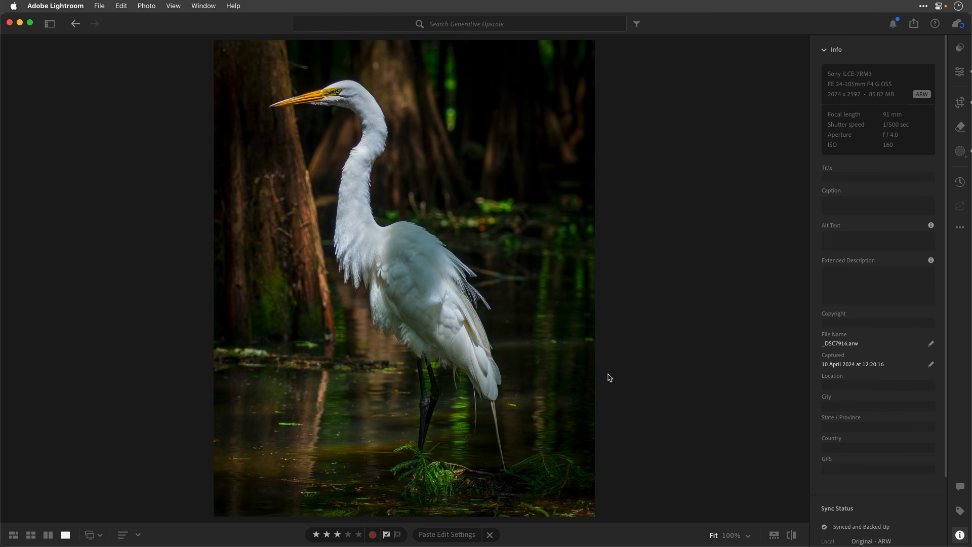
Open the original _DSC7916 egret photo from the album grid, show the filmstrip, and inspect the bird's head and neck at 100%.
key("g")
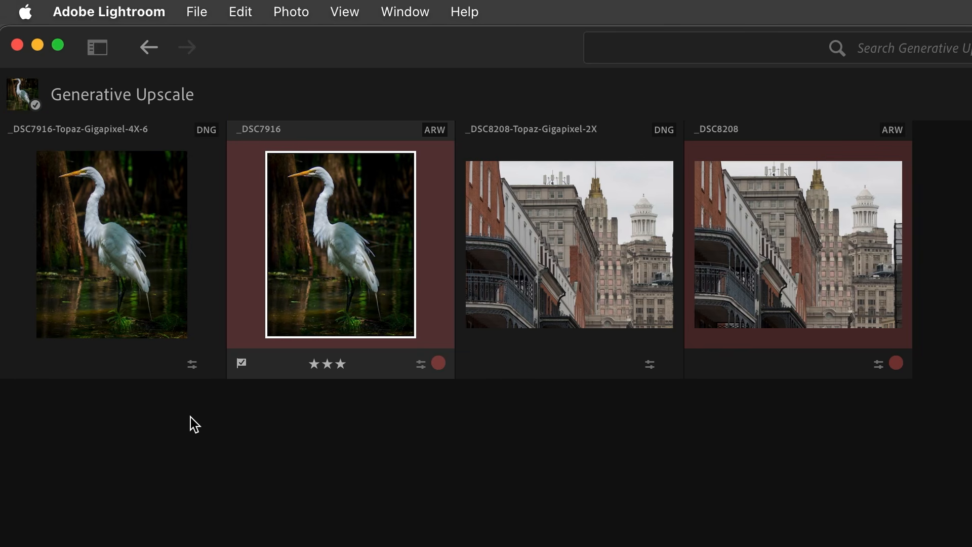
double_click(334, 264)
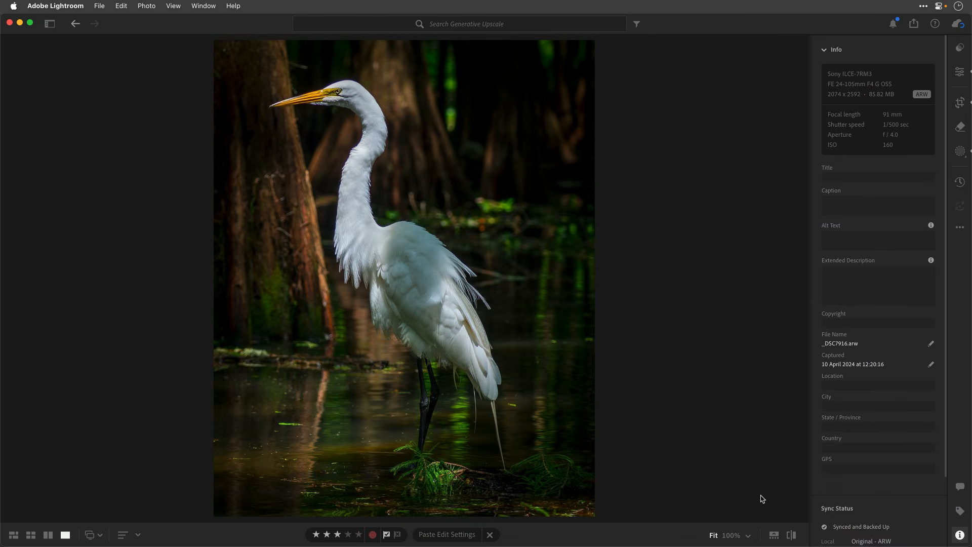
left_click(774, 534)
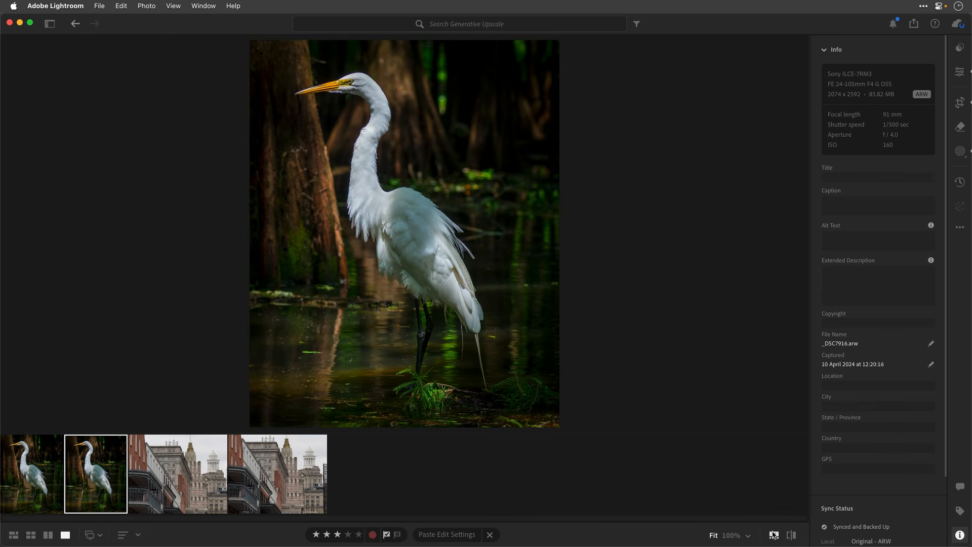
left_click(731, 536)
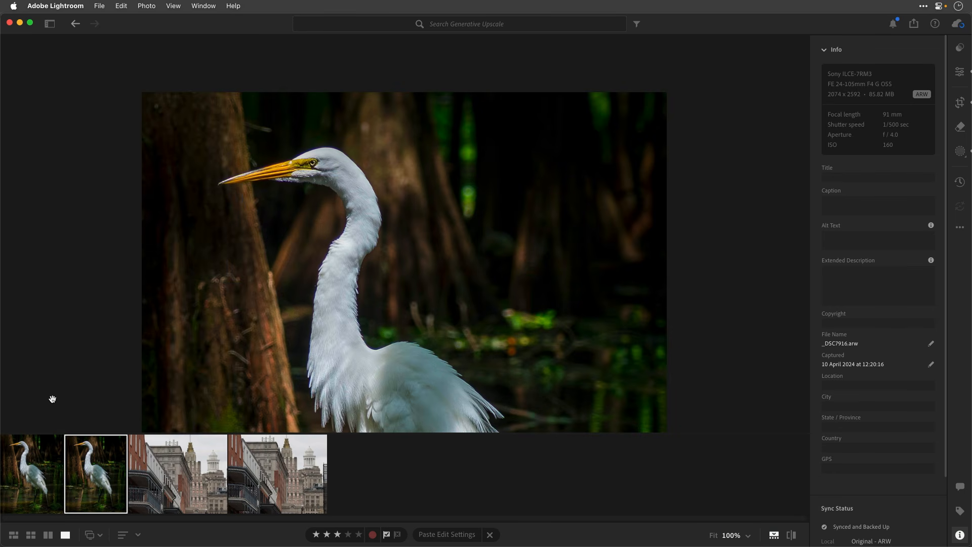
left_click_drag(182, 343, 173, 304)
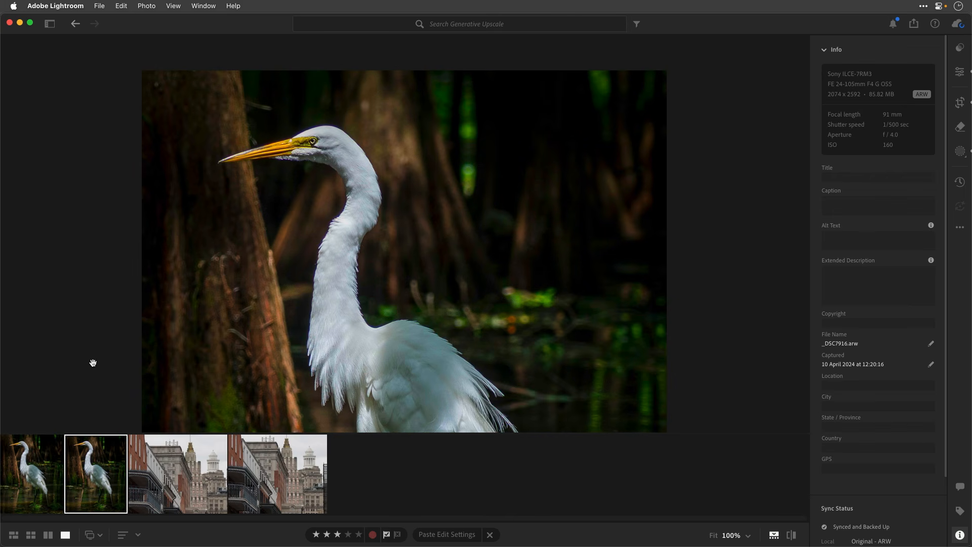
Examine the feather detail of the upscaled _DSC7916-Topaz-Gigapixel-4X-6 photo at 100% for comparison with the original.
left_click(39, 458)
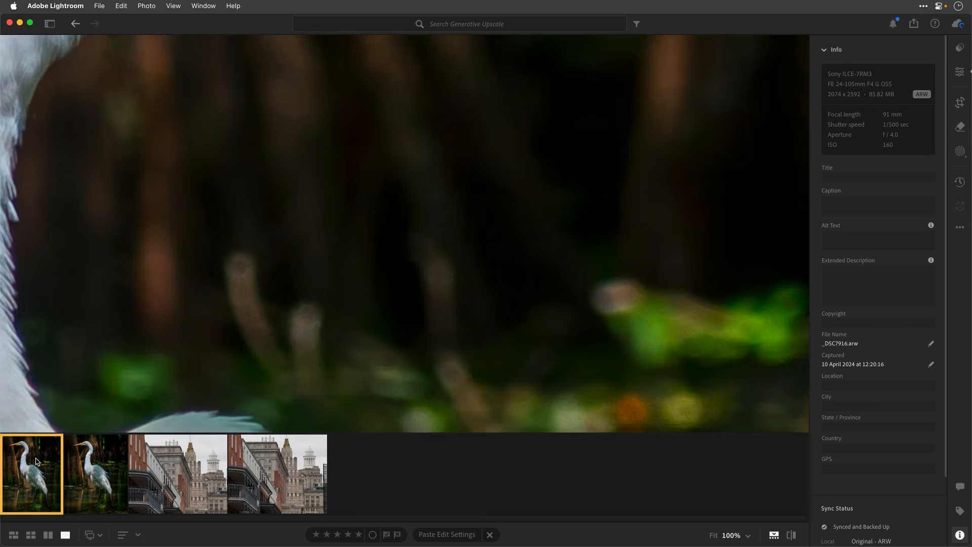
left_click_drag(235, 297, 559, 112)
left_click_drag(326, 306, 390, 206)
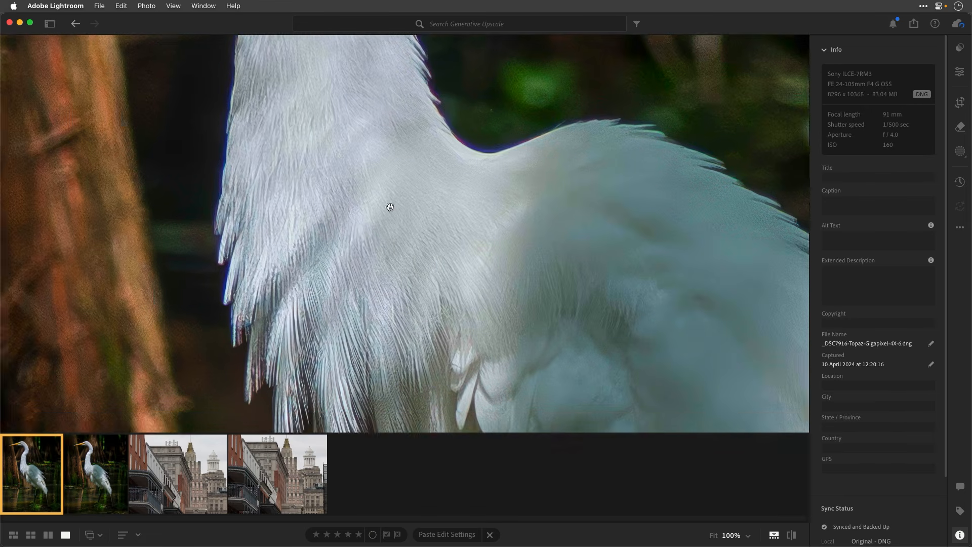
left_click_drag(418, 349, 390, 232)
left_click_drag(470, 321, 343, 239)
left_click_drag(503, 248, 360, 221)
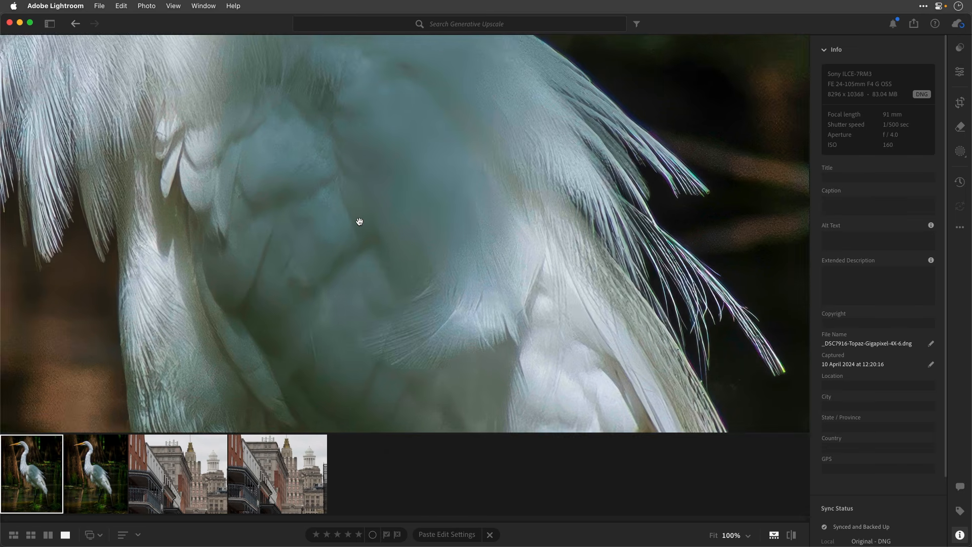
left_click_drag(434, 249, 395, 260)
left_click_drag(349, 151, 484, 234)
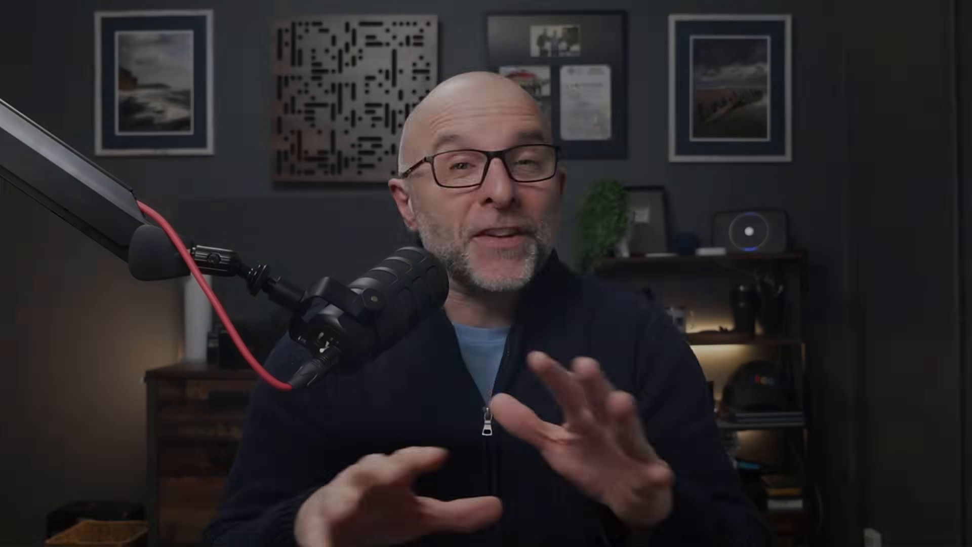